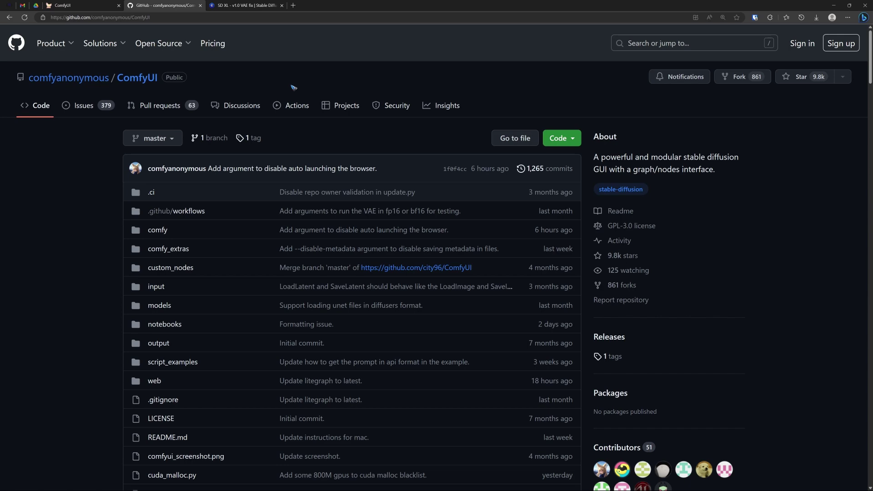
Scroll the ComfyUI repository page down to the README features list and ComfyUI Examples link.
scroll(391, 150, down, 6)
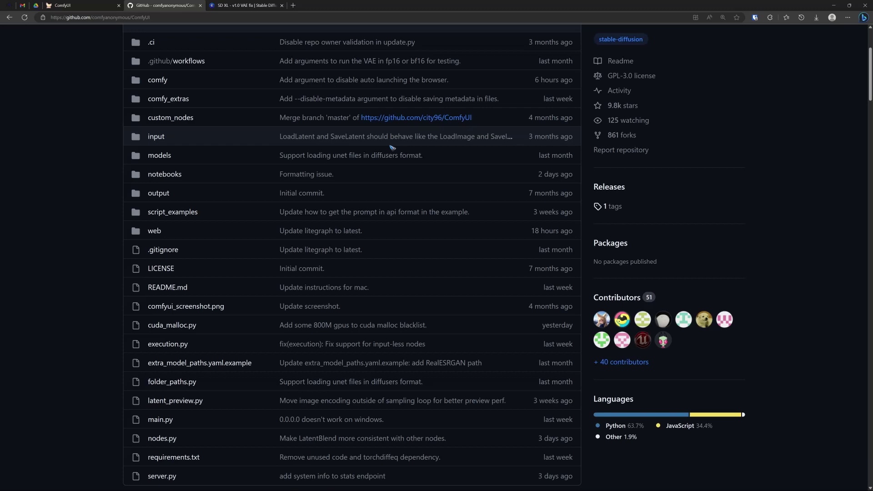
scroll(391, 150, down, 12)
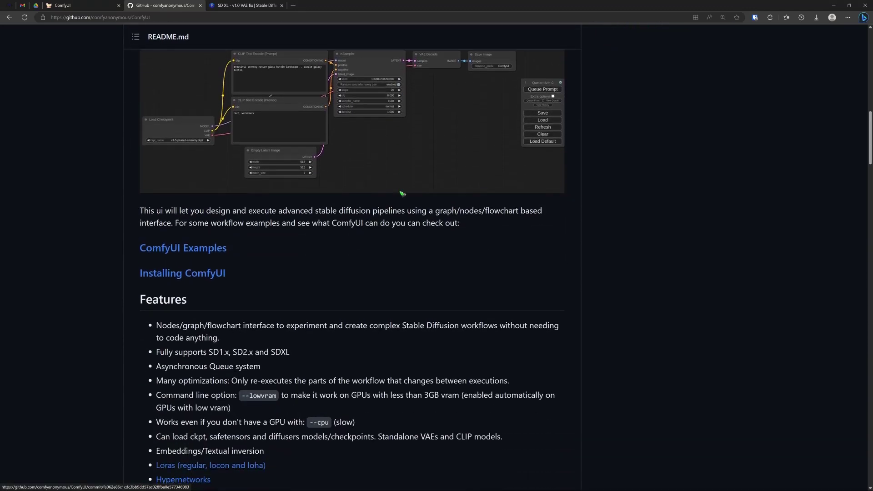
scroll(401, 193, down, 1)
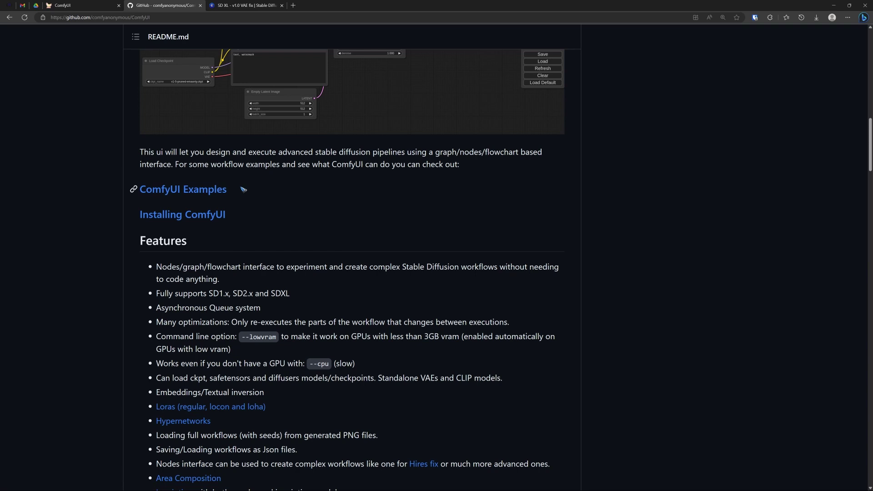
Go from ComfyUI Examples to the SDXL Examples page.
click(201, 192)
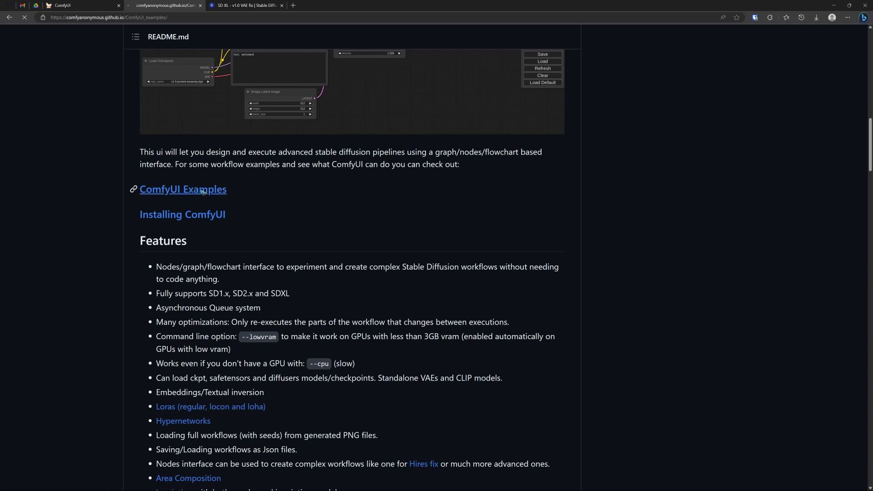
scroll(321, 188, down, 1)
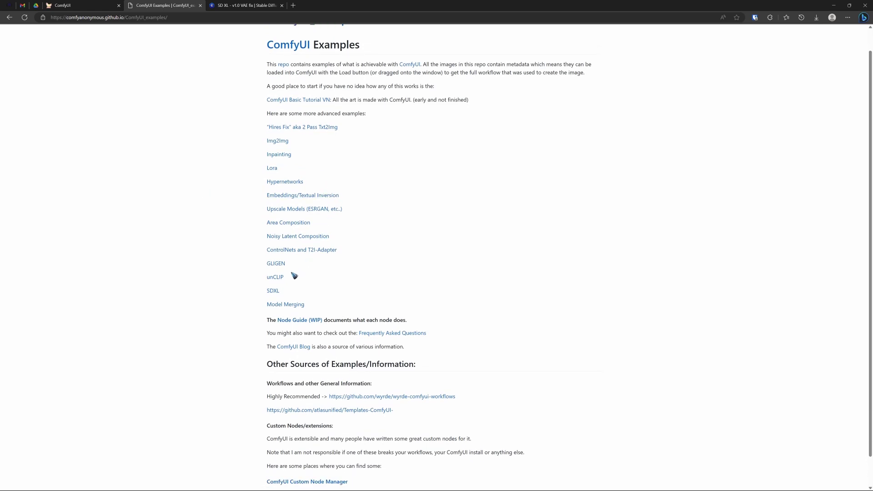
click(273, 291)
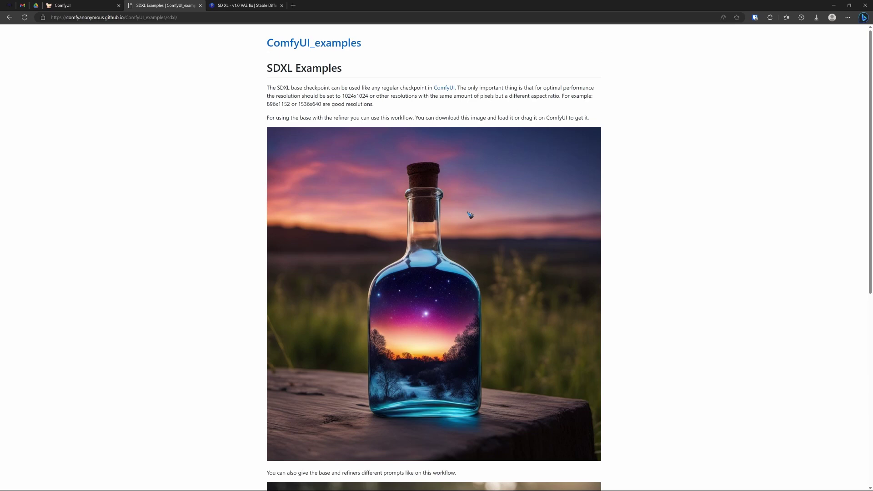
Locate the base-with-refiner bottle image and check its context menu without saving.
scroll(469, 214, down, 5)
scroll(518, 228, up, 2)
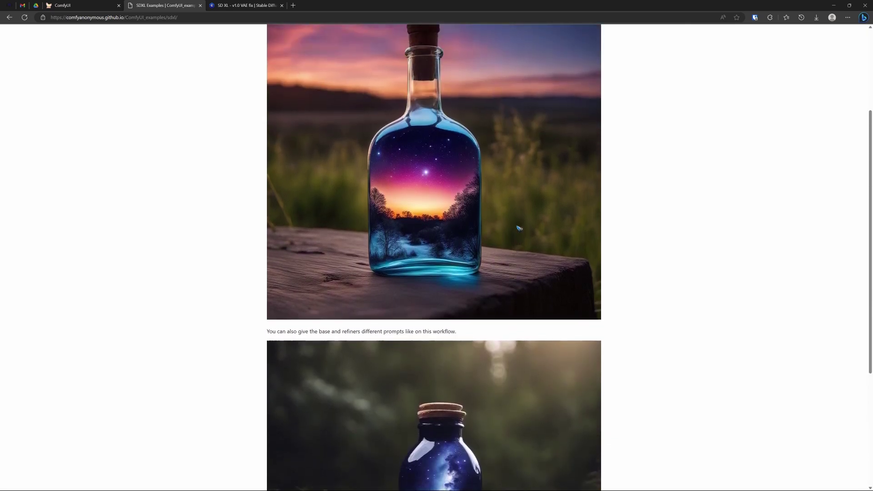
scroll(518, 228, up, 2)
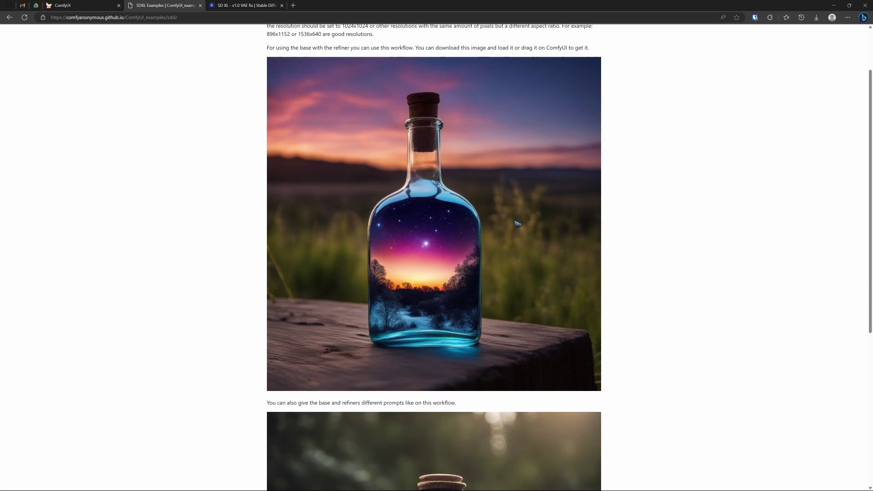
right_click(476, 185)
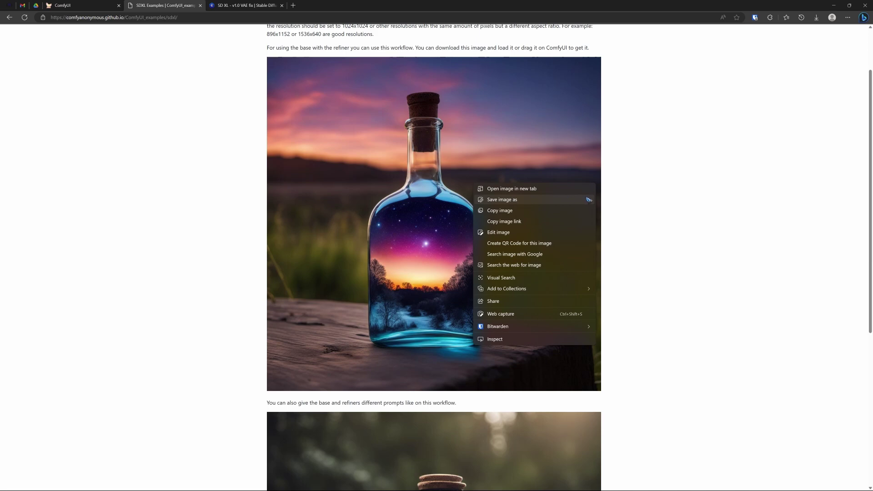
click(621, 209)
scroll(491, 432, down, 5)
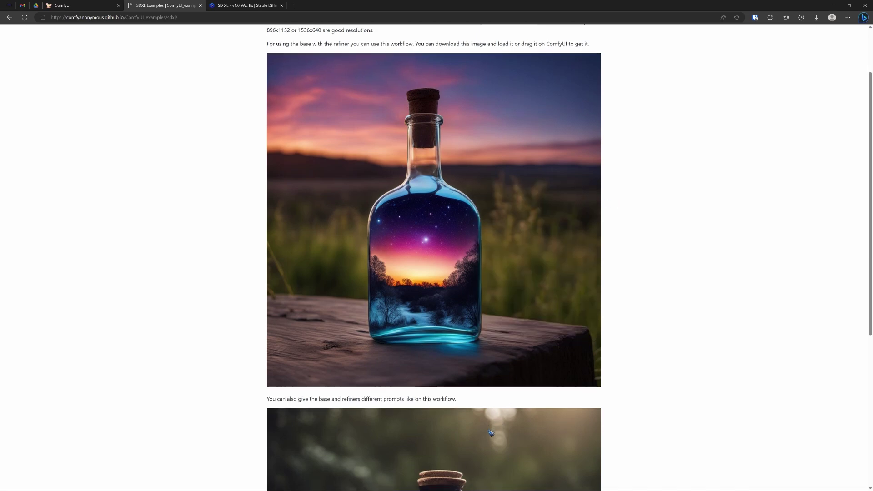
scroll(491, 422, up, 1)
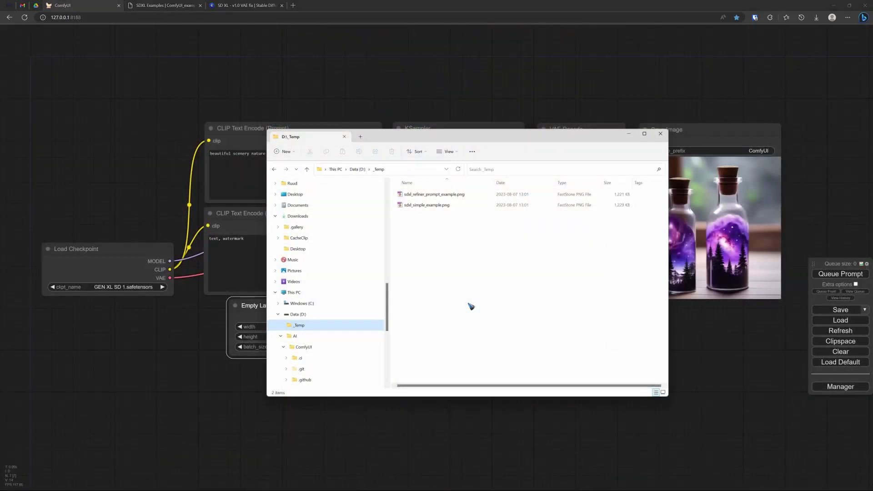
click(429, 206)
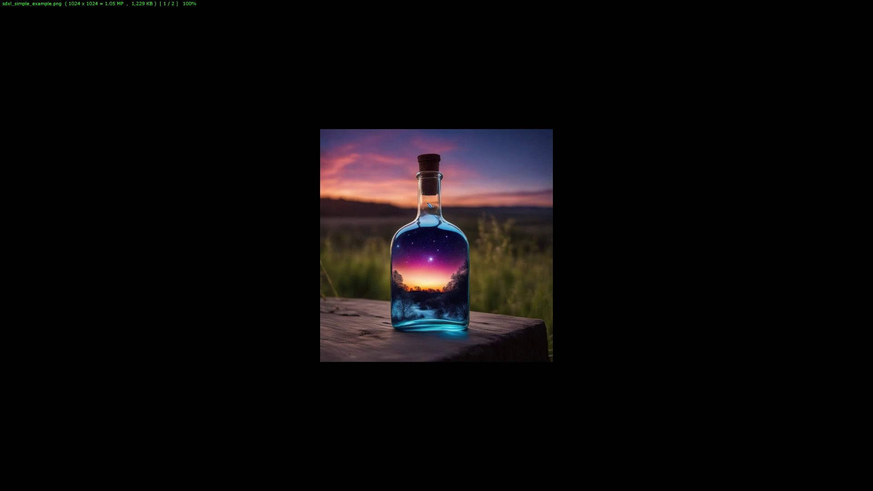
key(Escape)
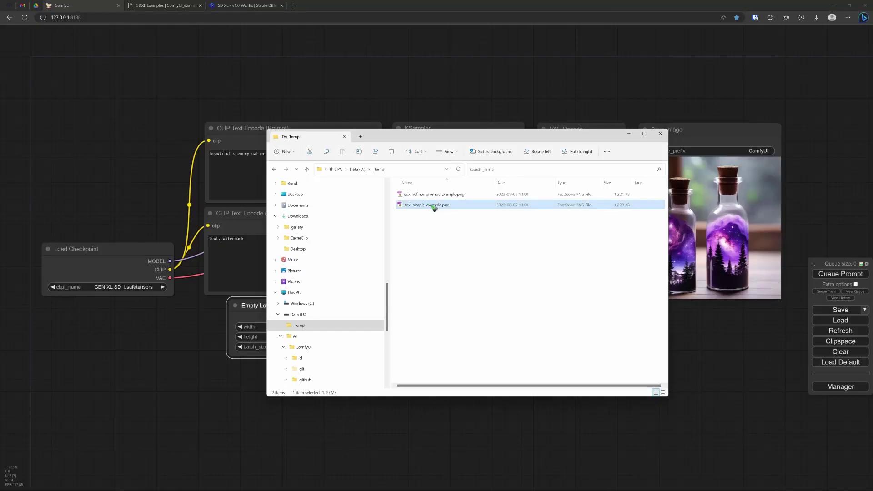
Drop sdxl_simple_example.png onto the canvas and zoom to the sd_xl_base_1.0 and sd_xl_refiner_1.0 loaders.
drag(429, 205, 439, 91)
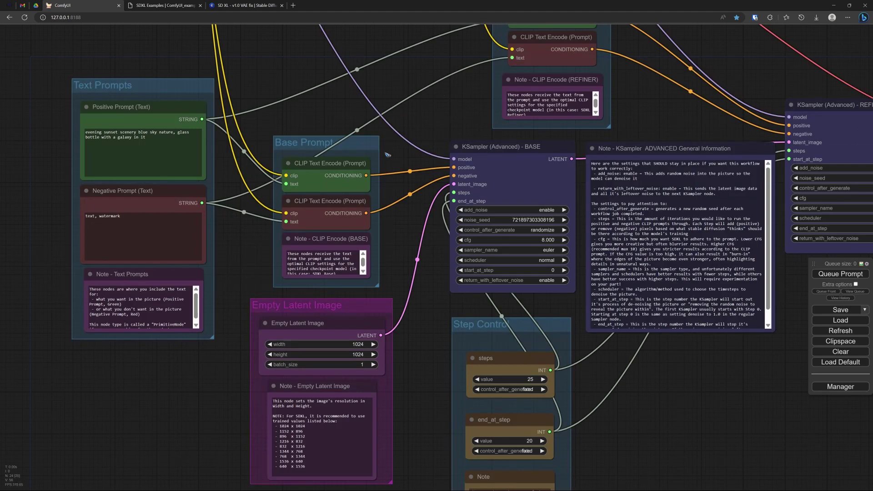
scroll(440, 94, down, 5)
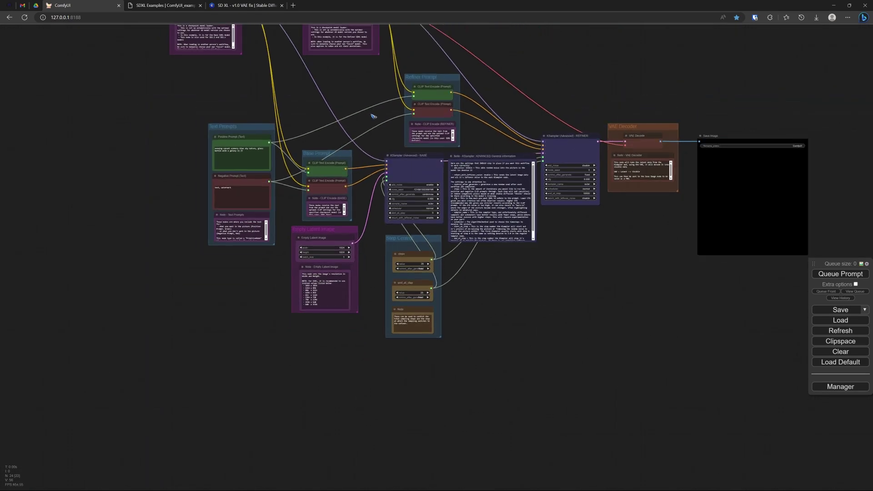
drag(374, 113, 329, 200)
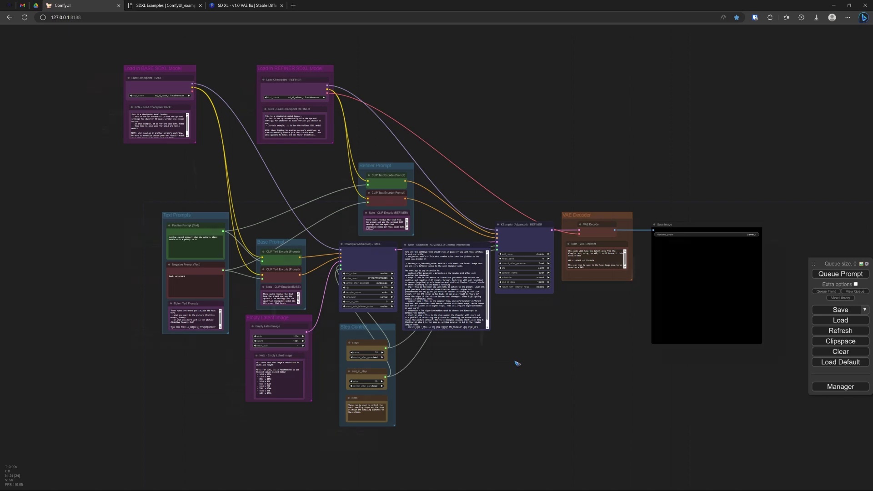
scroll(559, 171, up, 1)
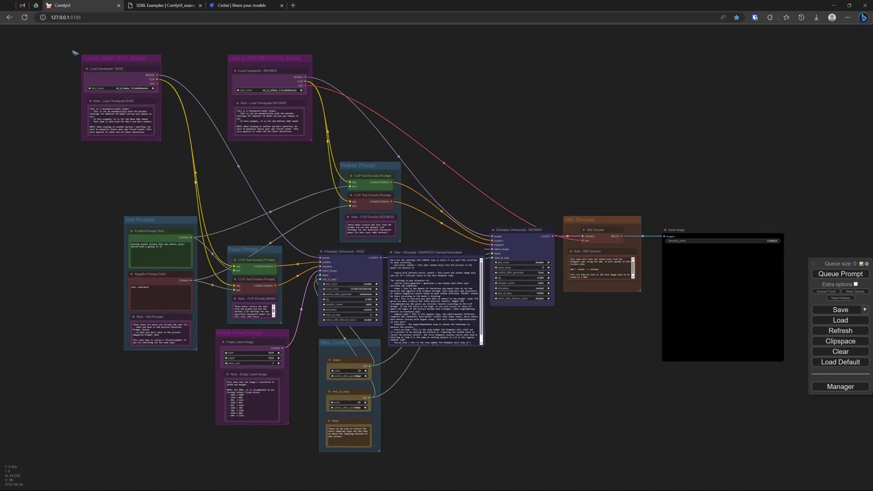
scroll(75, 52, up, 9)
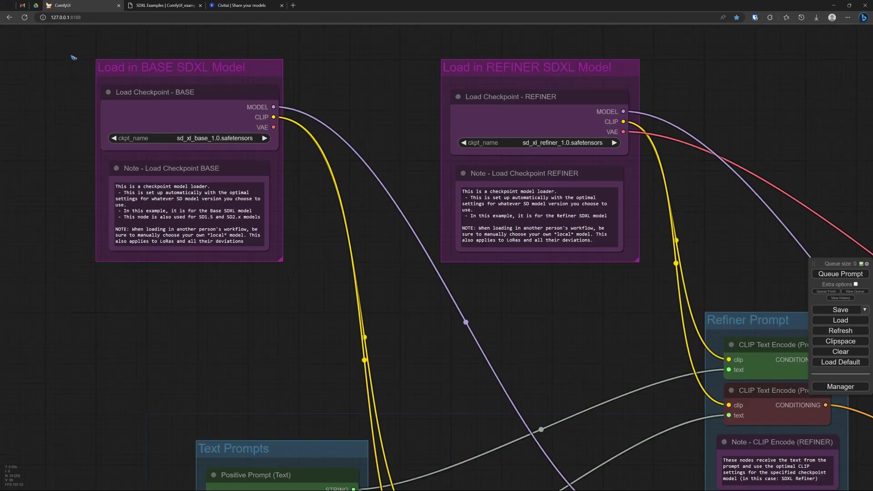
scroll(72, 57, up, 1)
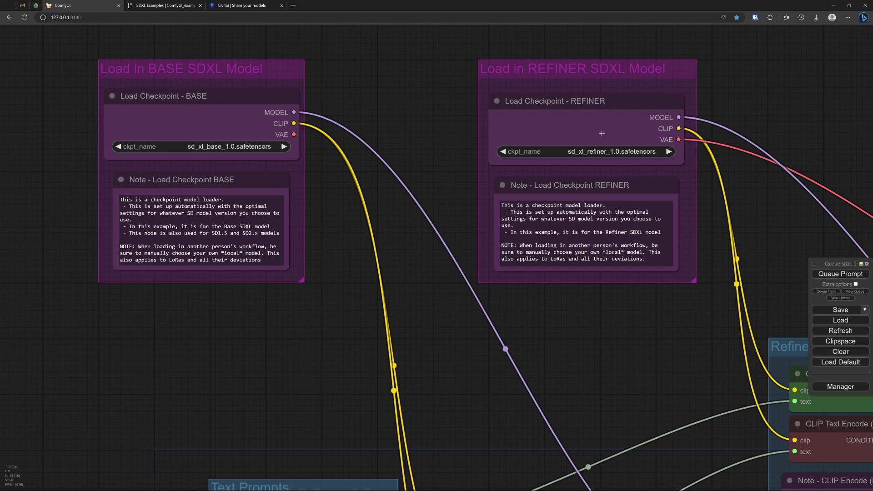
Find the SD XL model on Civitai and select its v1.0 Refiner VAE fix version (5.66 GB).
click(253, 7)
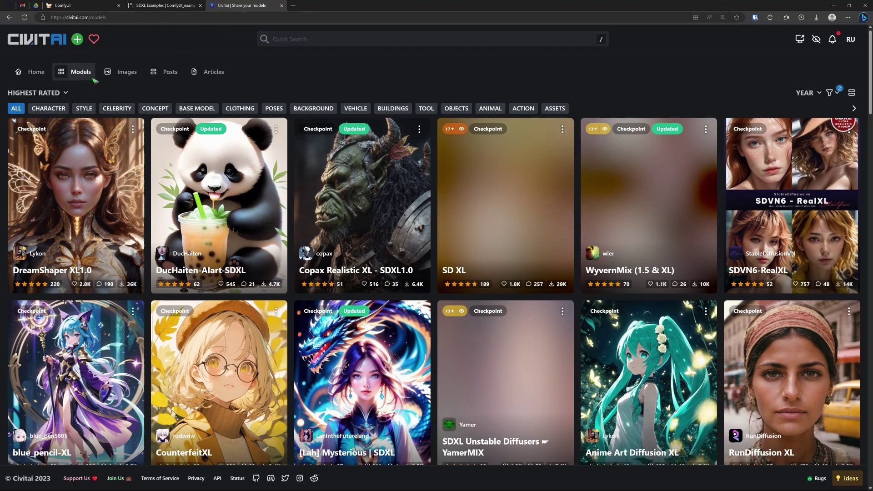
click(836, 92)
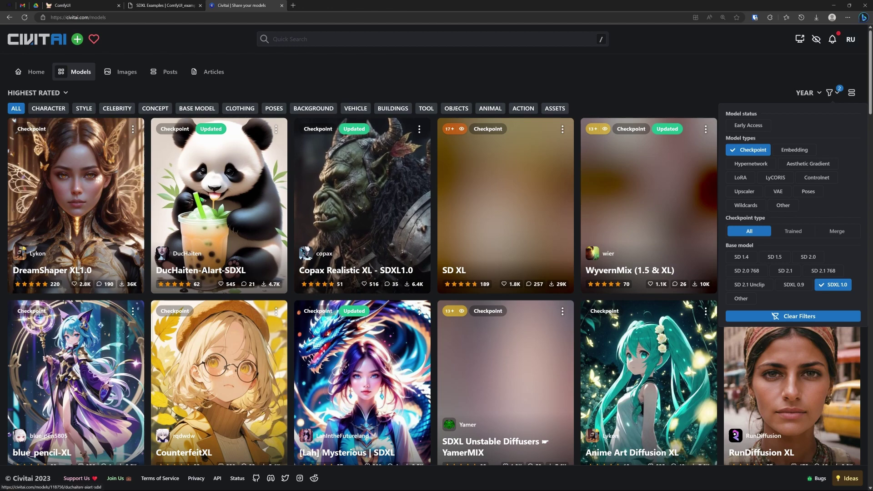
click(508, 231)
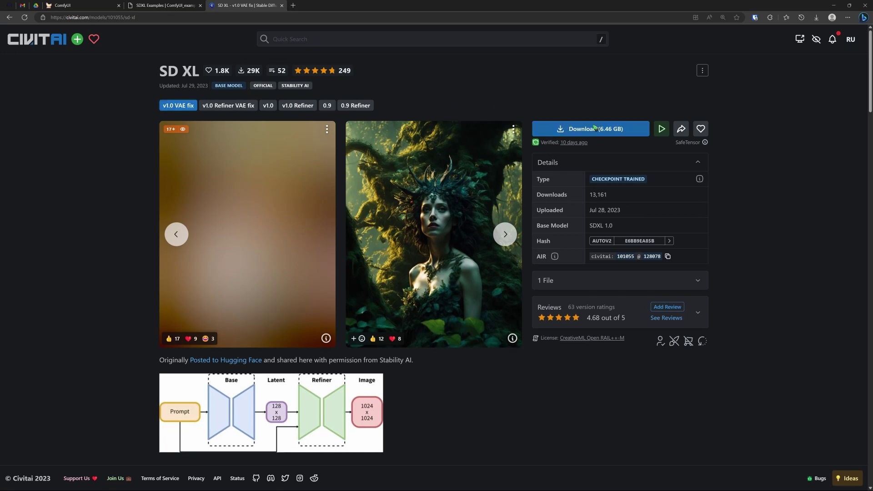
click(230, 106)
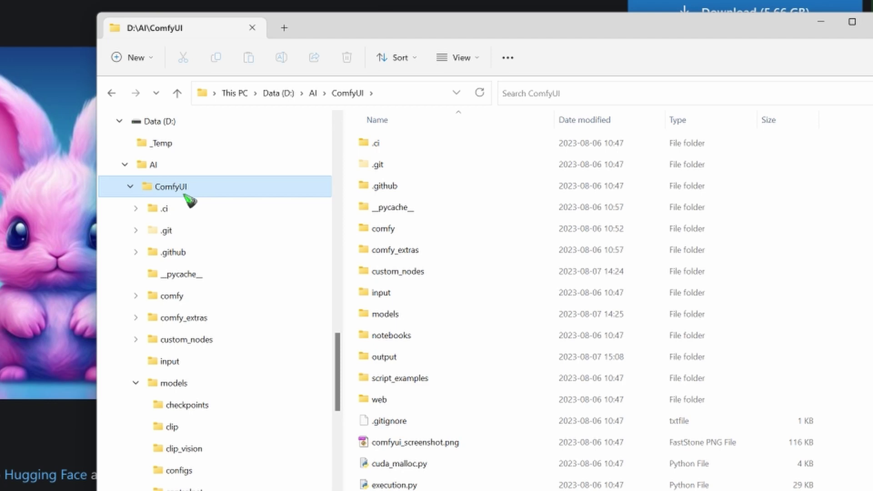
Navigate File Explorer to D:\AI\ComfyUI\models\checkpoints.
click(185, 383)
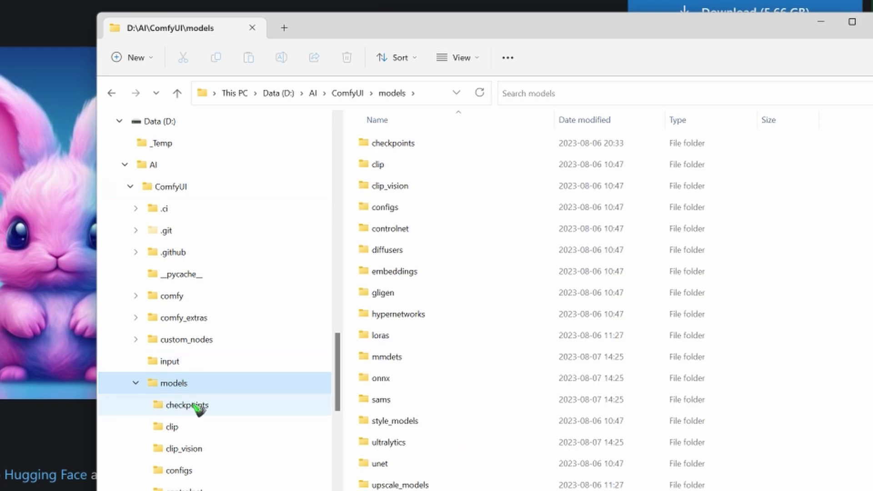
click(199, 407)
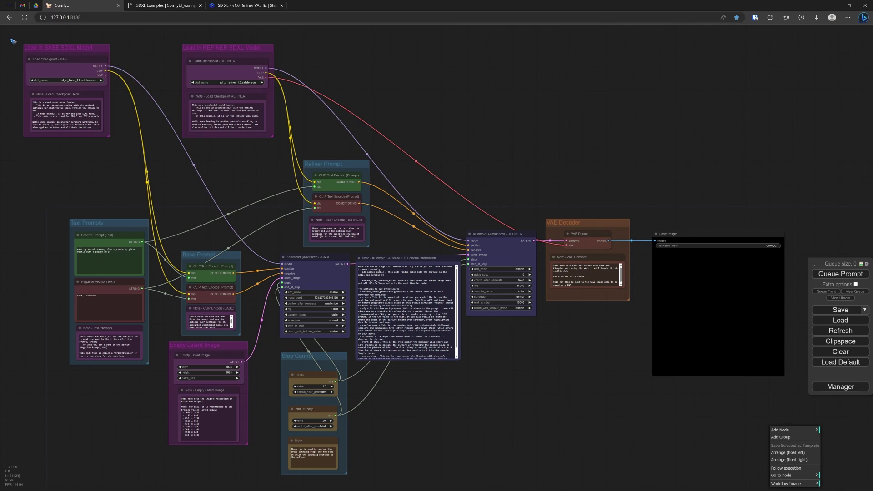
Reload ComfyUI and set the base checkpoint to GEN XL SD 1 and refiner to GEN XL SD 1 Refiner.
click(24, 17)
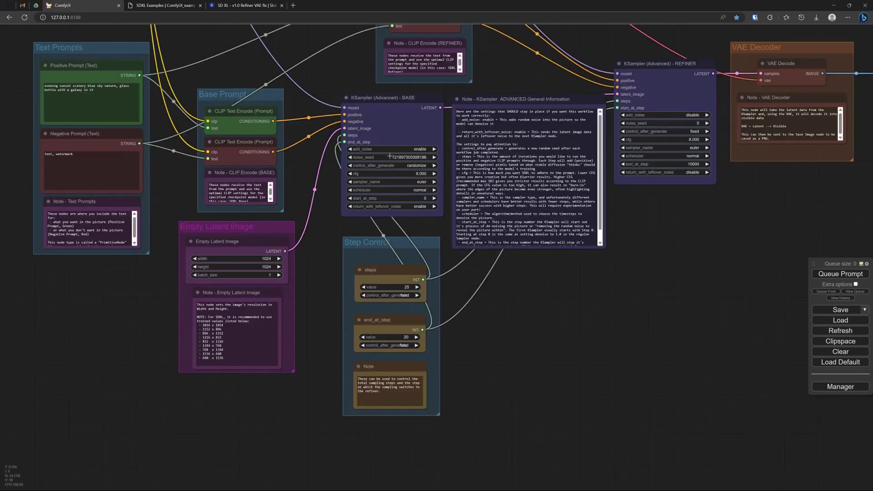
mouse_move(516, 296)
mouse_down()
mouse_move(518, 318)
mouse_move(563, 370)
mouse_up()
mouse_move(237, 42)
mouse_down()
mouse_move(246, 75)
mouse_move(290, 131)
mouse_move(422, 268)
mouse_move(429, 287)
mouse_up()
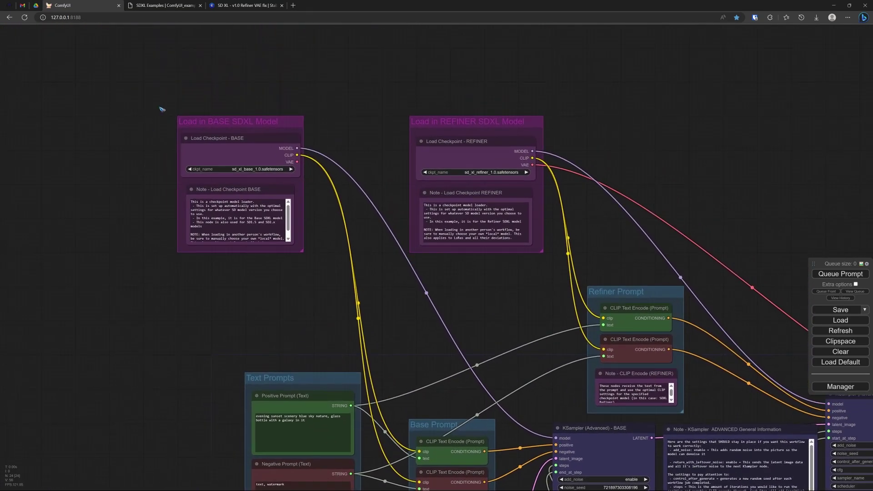
scroll(161, 109, up, 2)
scroll(161, 109, up, 1)
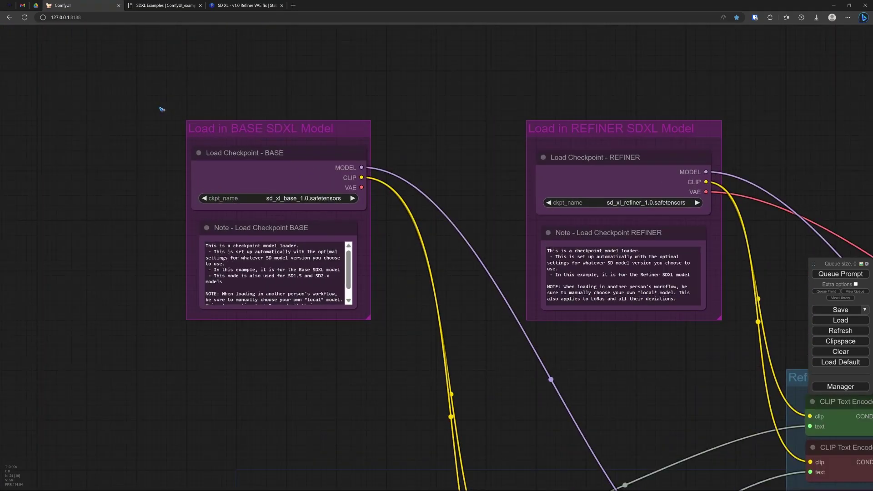
click(299, 199)
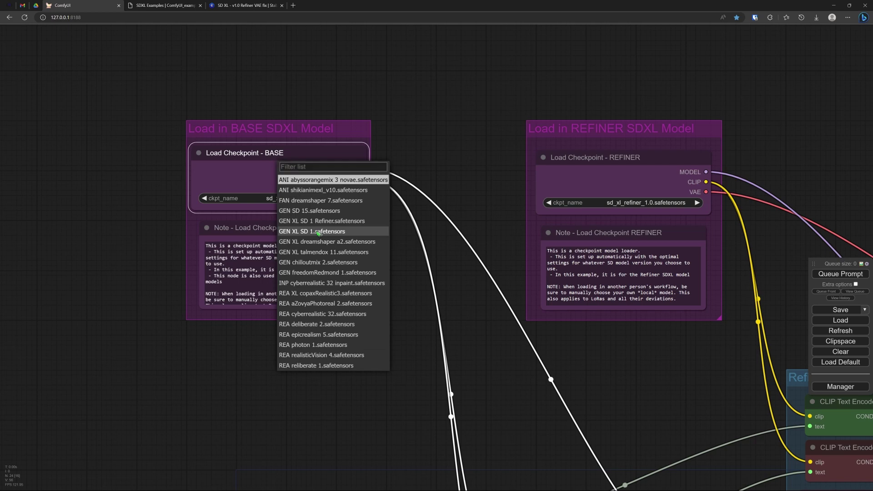
click(318, 233)
click(595, 202)
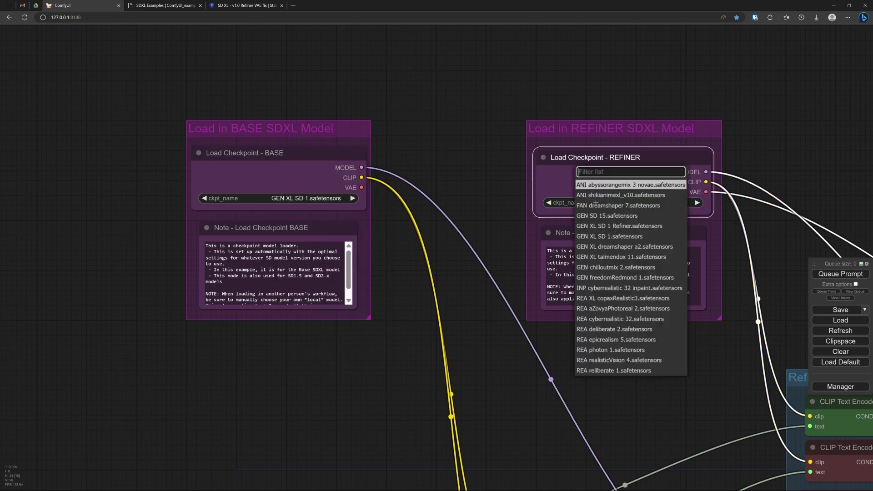
click(608, 226)
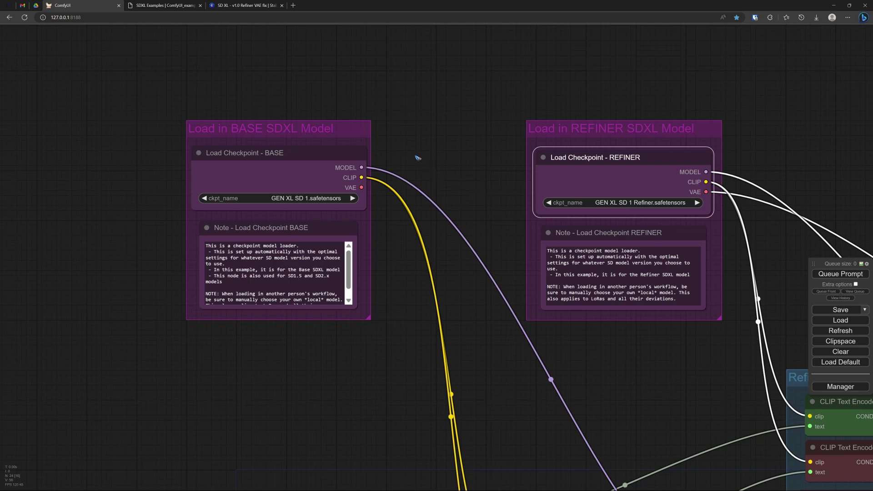
Queue the prompt to generate the glowing galaxy-bottle image and select the refiner sampler.
scroll(418, 158, down, 6)
drag(608, 160, 462, 123)
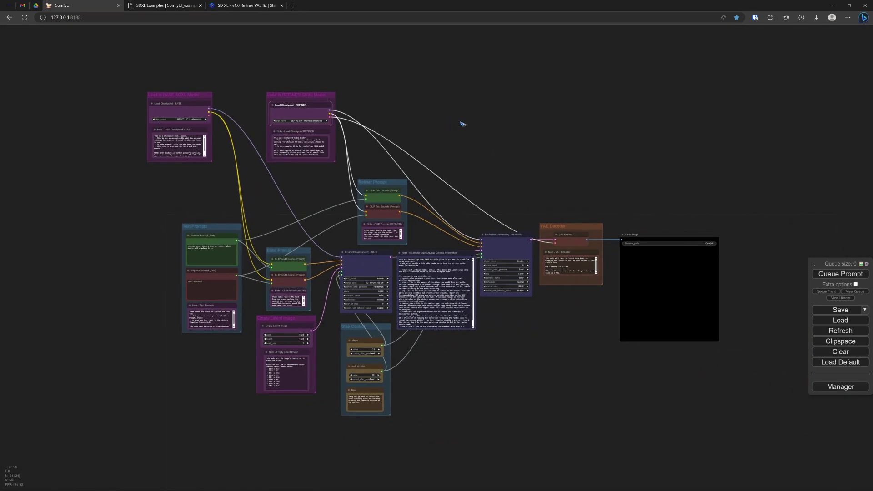
click(842, 274)
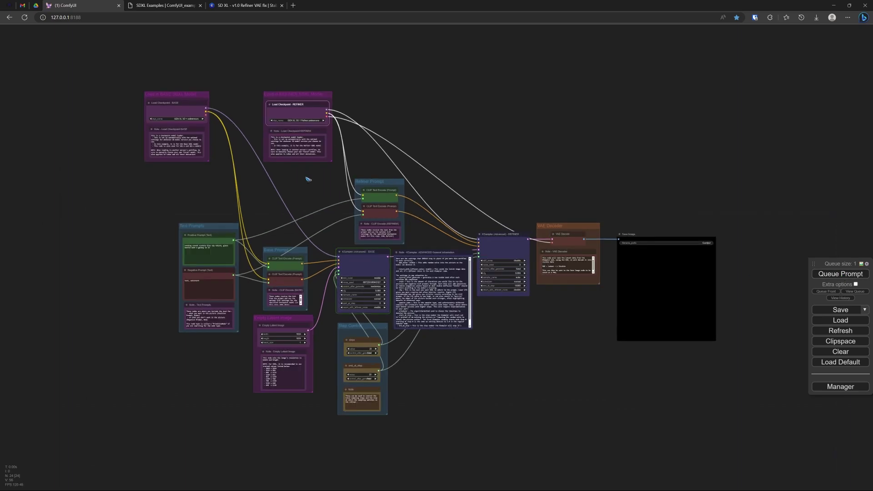
scroll(362, 285, up, 4)
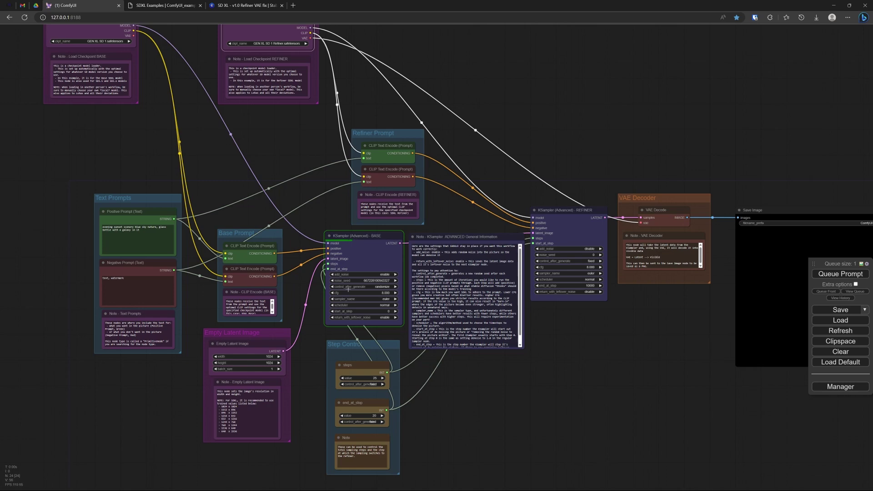
drag(283, 159, 220, 162)
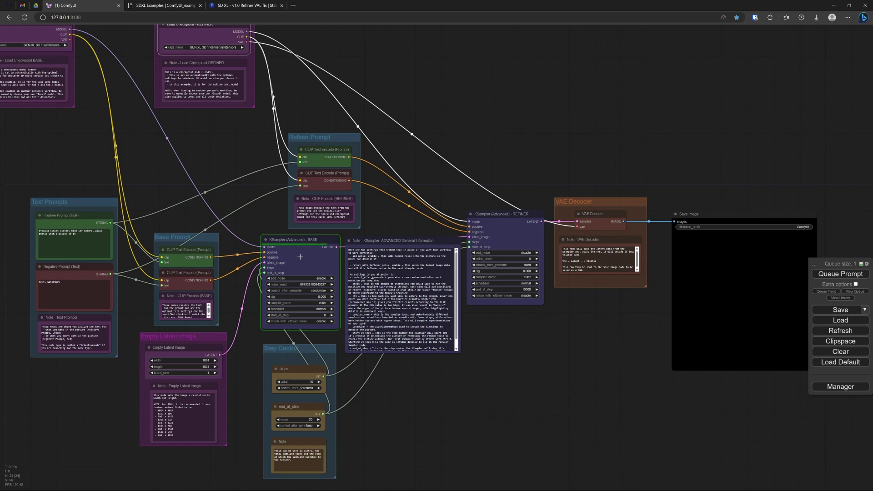
click(473, 255)
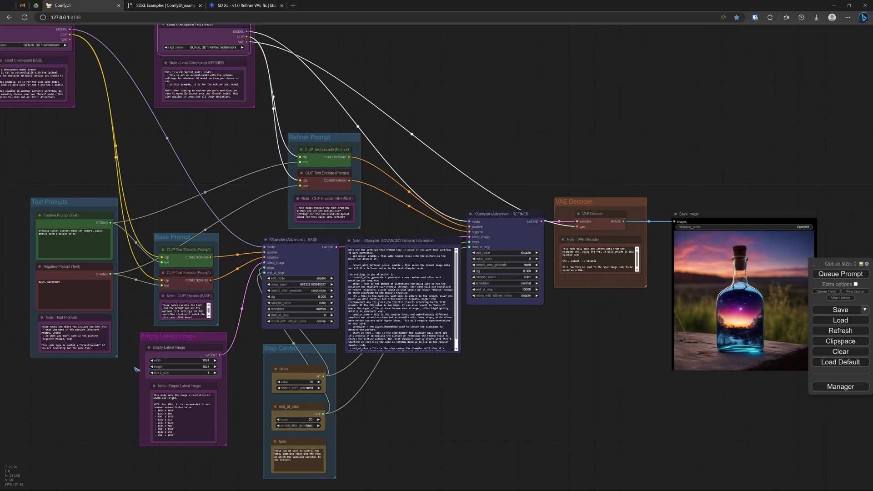
scroll(125, 377, up, 8)
scroll(127, 387, up, 1)
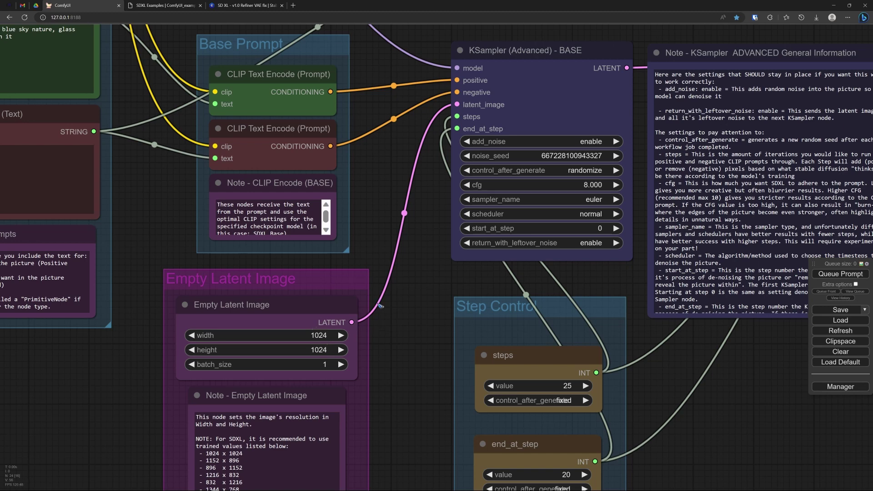
drag(416, 299, 447, 194)
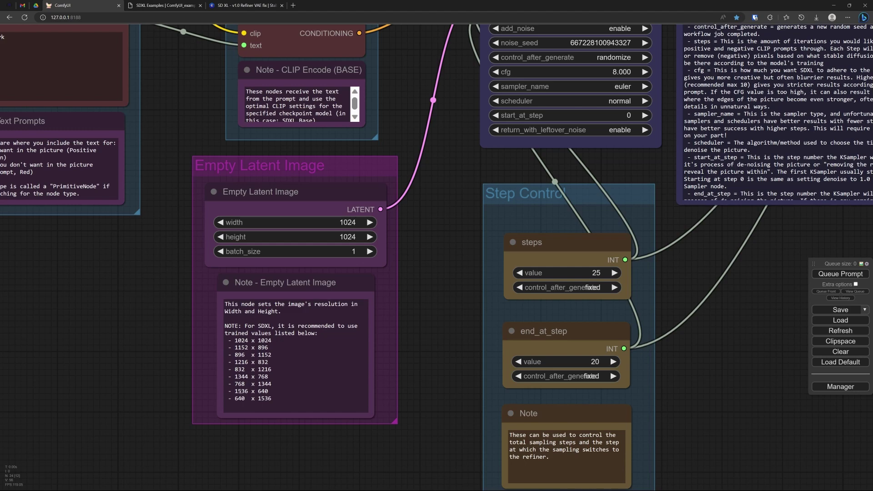
scroll(422, 372, down, 4)
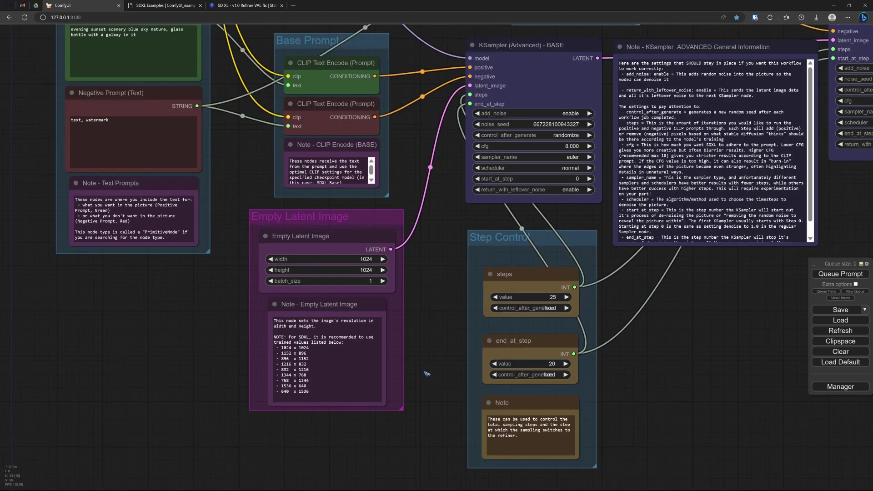
drag(279, 206, 309, 297)
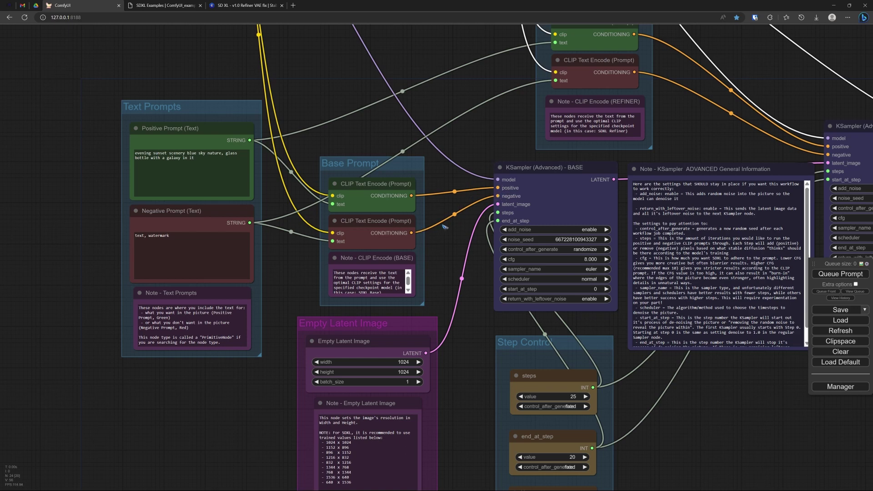
drag(456, 232, 275, 223)
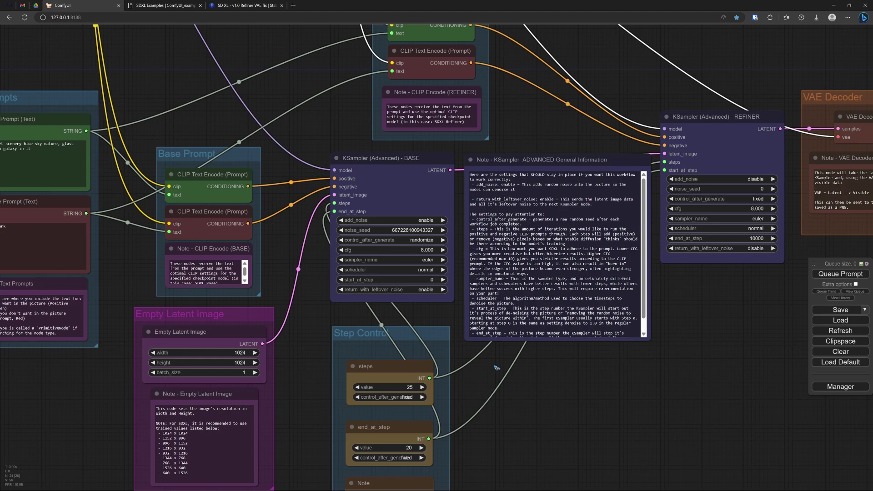
drag(497, 368, 493, 333)
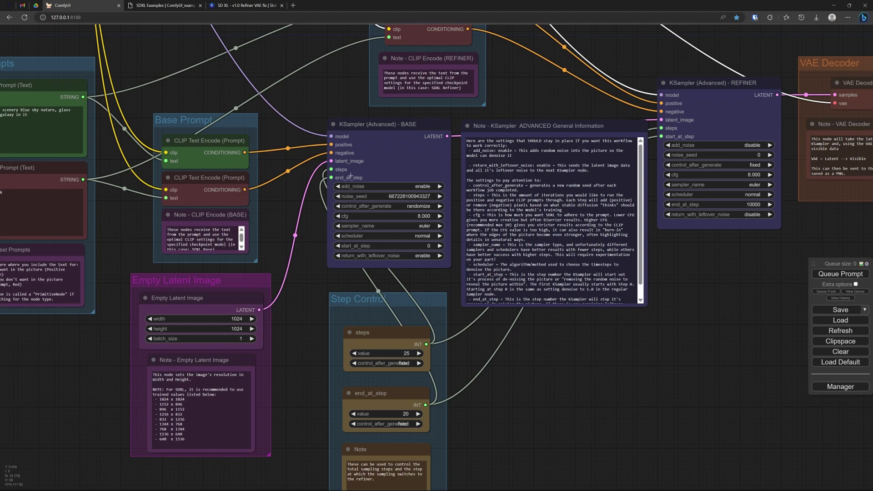
Pan the canvas to show both KSampler (Advanced) nodes alongside the KSampler info note.
scroll(350, 176, up, 2)
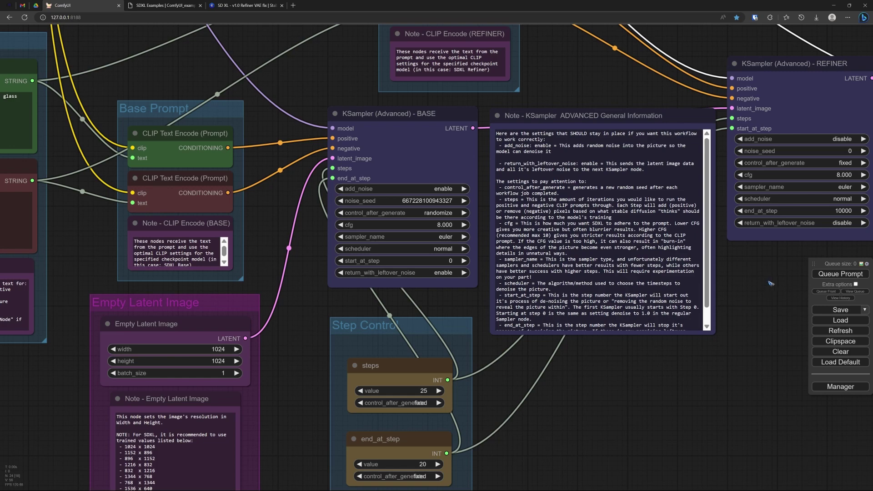
drag(771, 283, 555, 310)
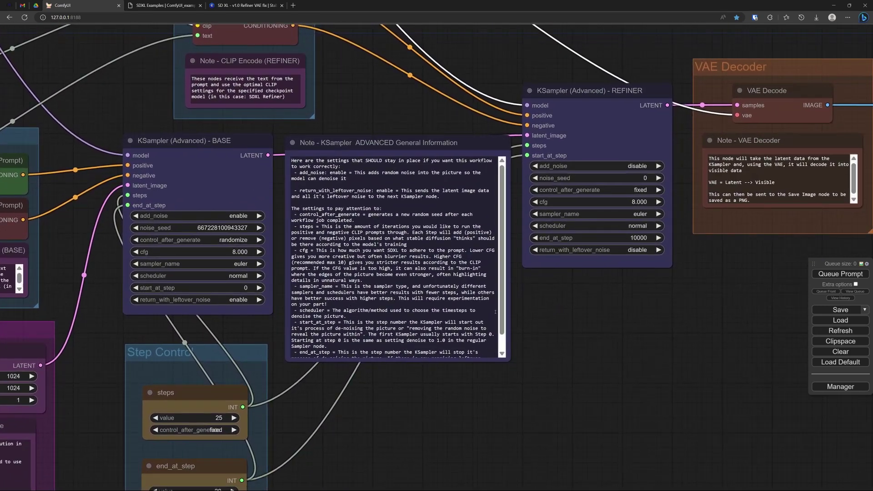
Move the KSampler ADVANCED General Information note aside and remove it.
drag(335, 142, 459, 290)
right_click(469, 289)
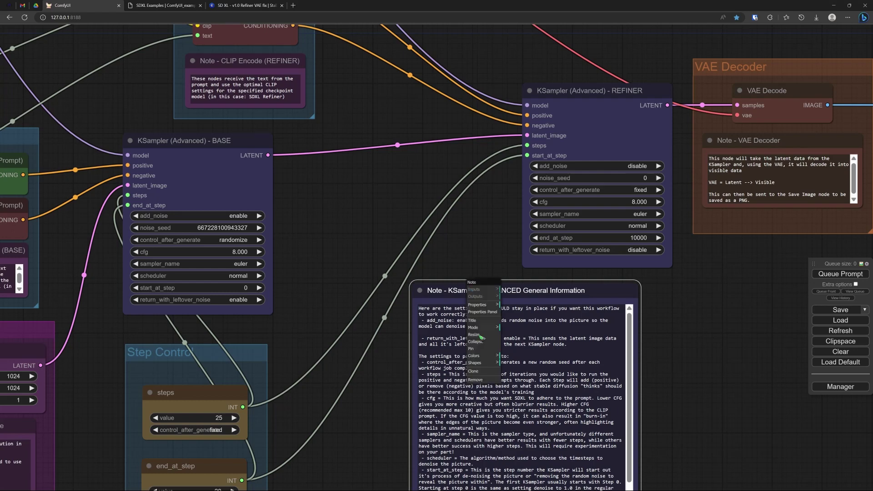
click(494, 379)
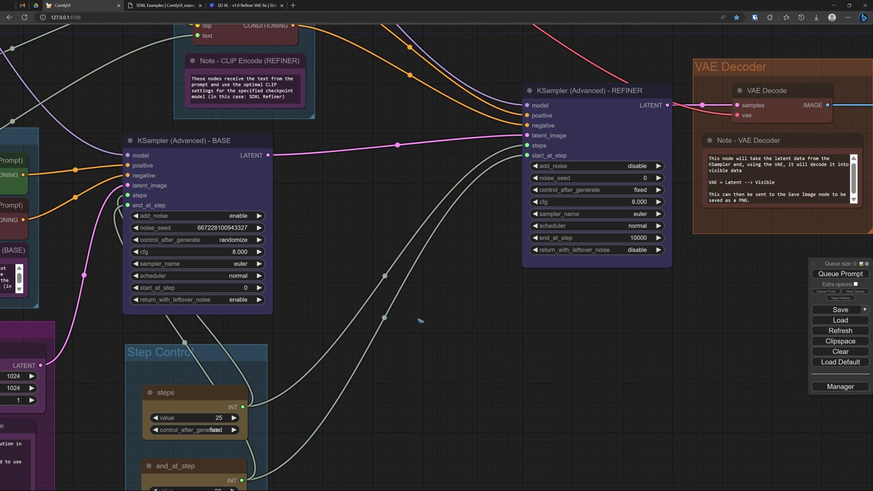
Pan down to the Step Control nodes showing steps 25 and end_at_step 20.
drag(419, 318, 419, 289)
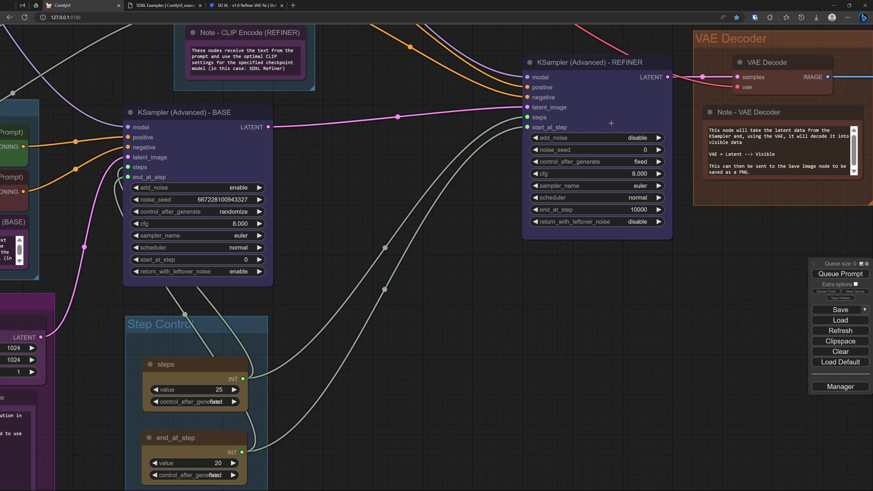
drag(587, 262, 185, 292)
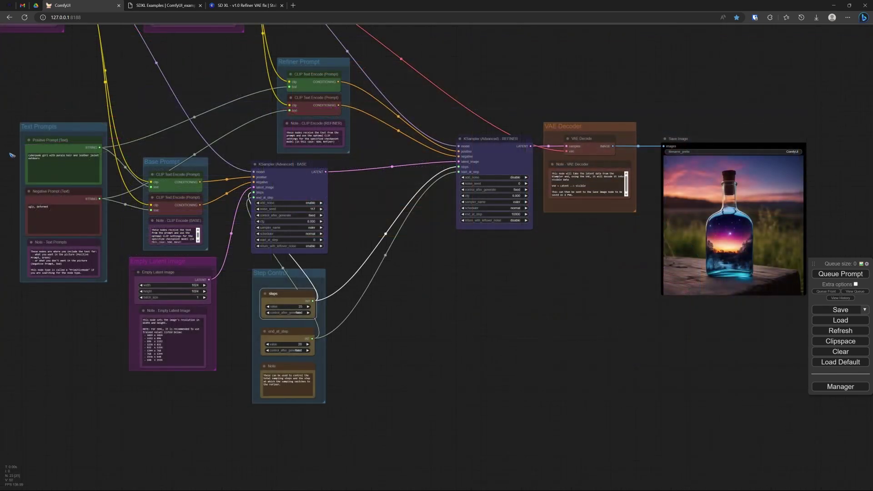
scroll(13, 153, up, 1)
scroll(12, 154, up, 12)
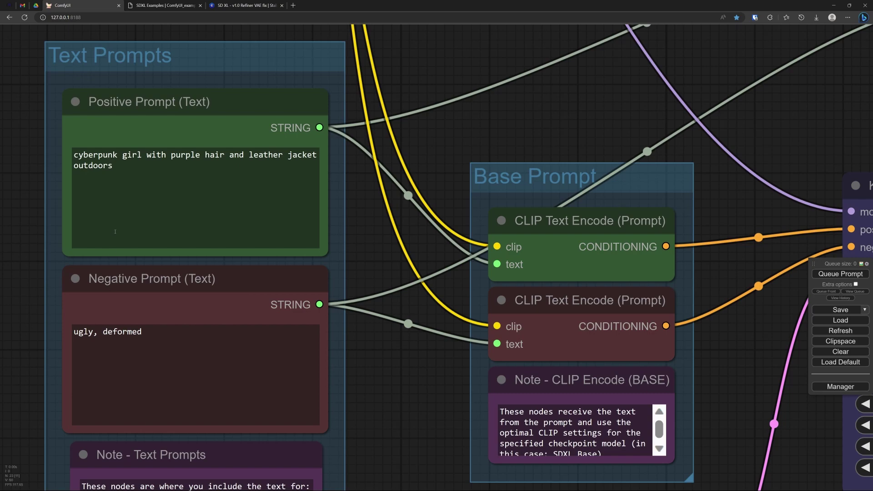
scroll(361, 243, down, 9)
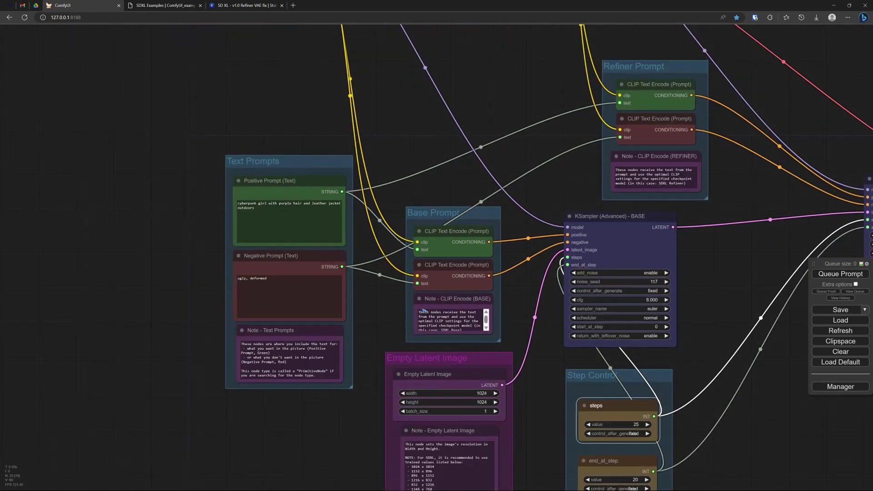
drag(718, 412, 534, 236)
scroll(518, 230, up, 4)
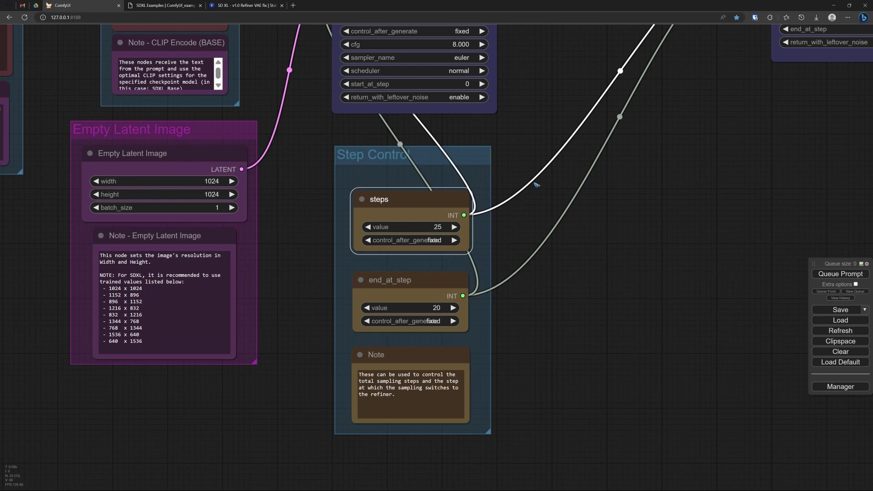
drag(538, 122, 387, 278)
scroll(387, 278, down, 1)
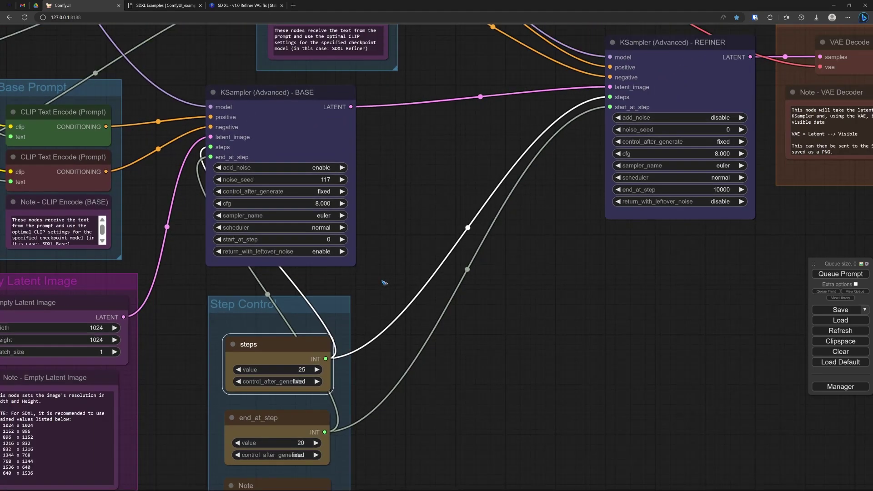
scroll(326, 179, up, 2)
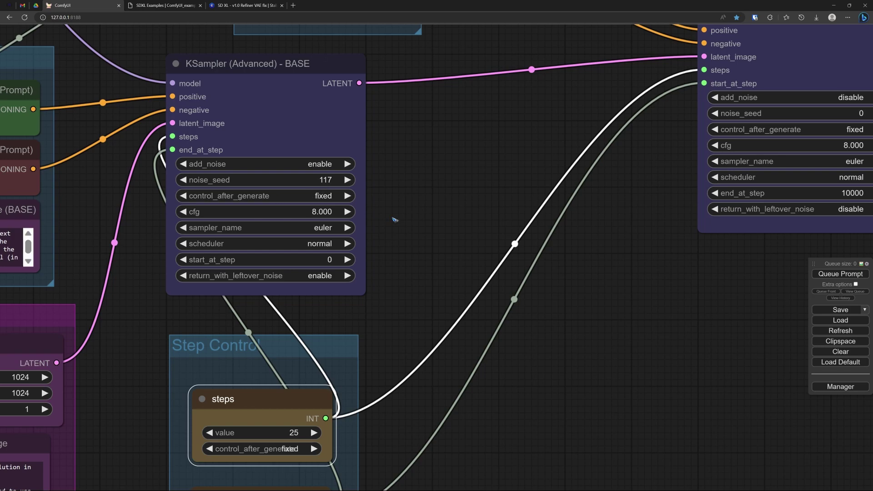
scroll(381, 226, down, 5)
scroll(381, 227, down, 4)
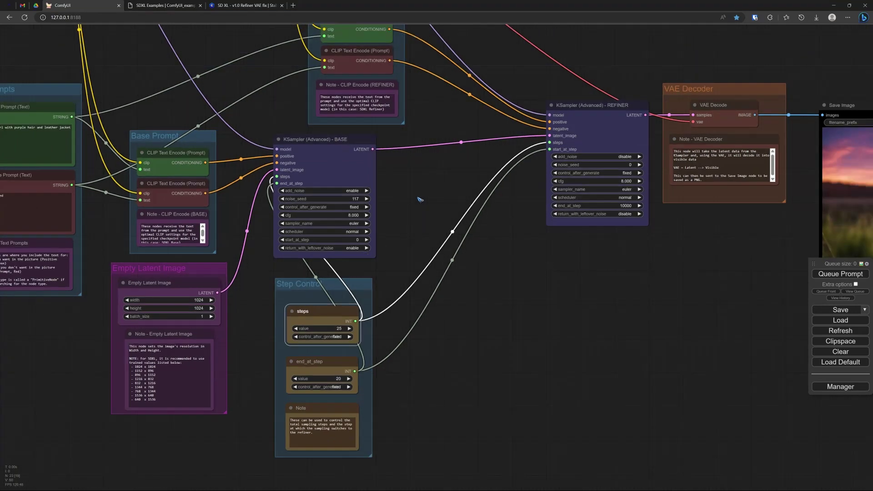
Queue the workflow with Ctrl+Enter and pan to the purple-haired cyberpunk girl result.
key(ctrl+Return)
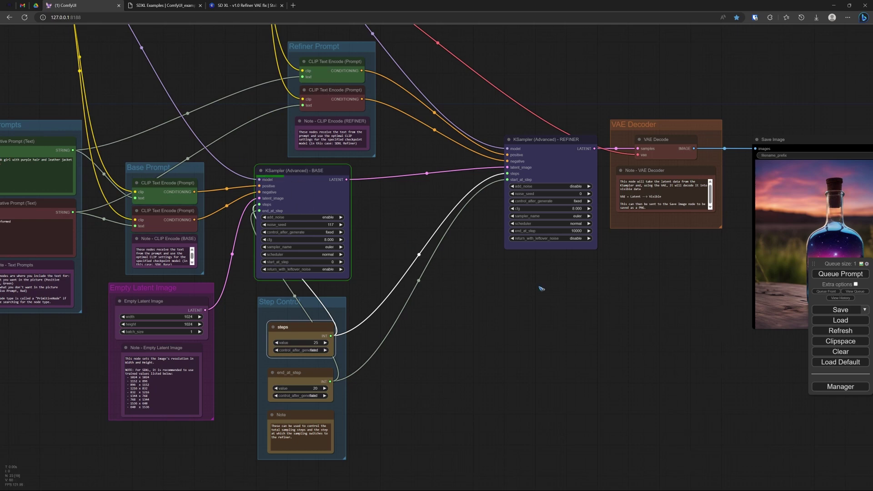
drag(539, 288, 399, 294)
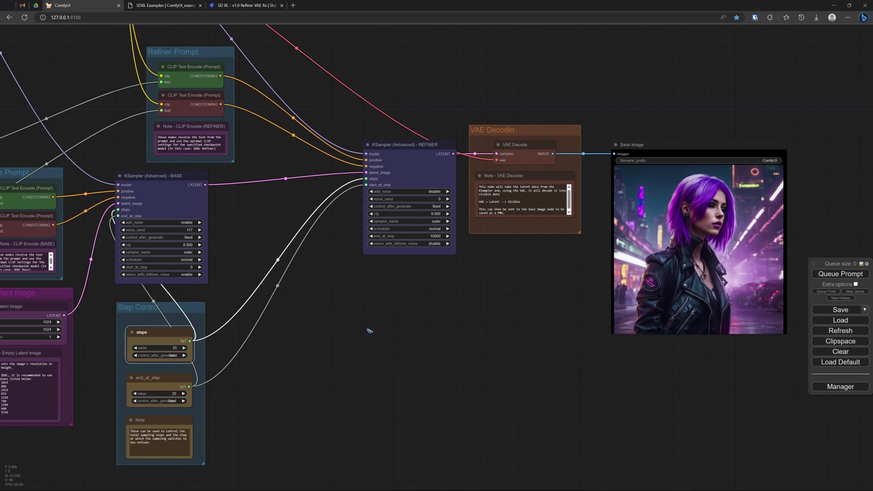
Change the base sampler's end_at_step from 20 to 100 in Step Control.
drag(396, 336, 476, 261)
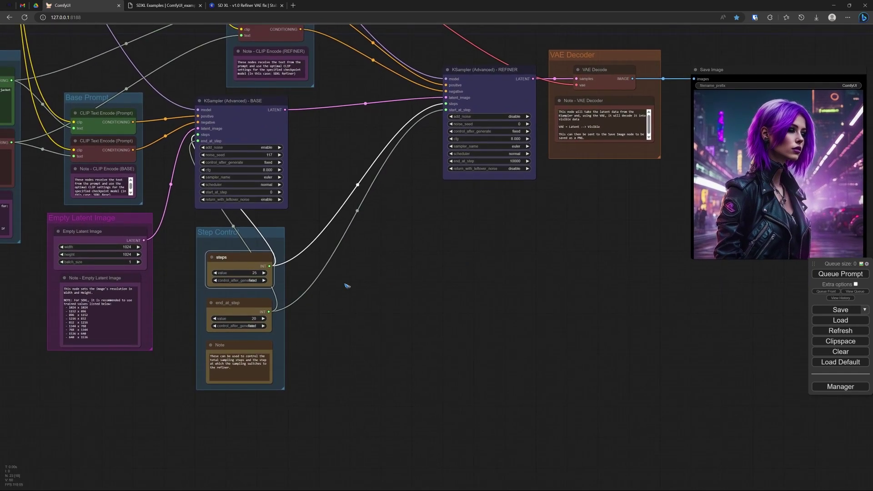
scroll(185, 301, up, 6)
scroll(186, 301, up, 2)
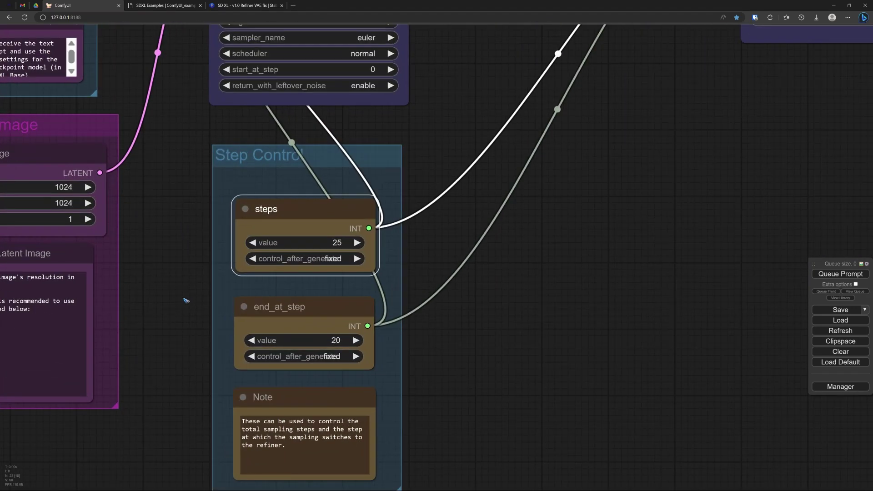
click(328, 340)
double_click(345, 337)
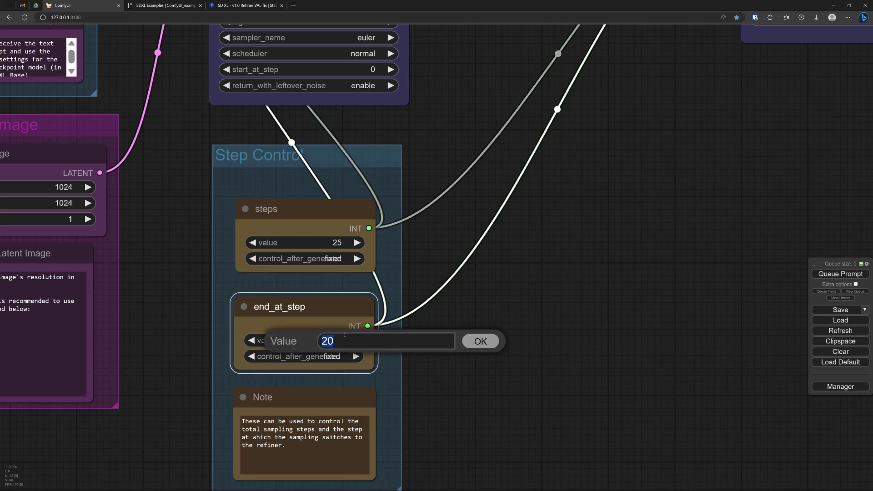
text(100)
click(487, 342)
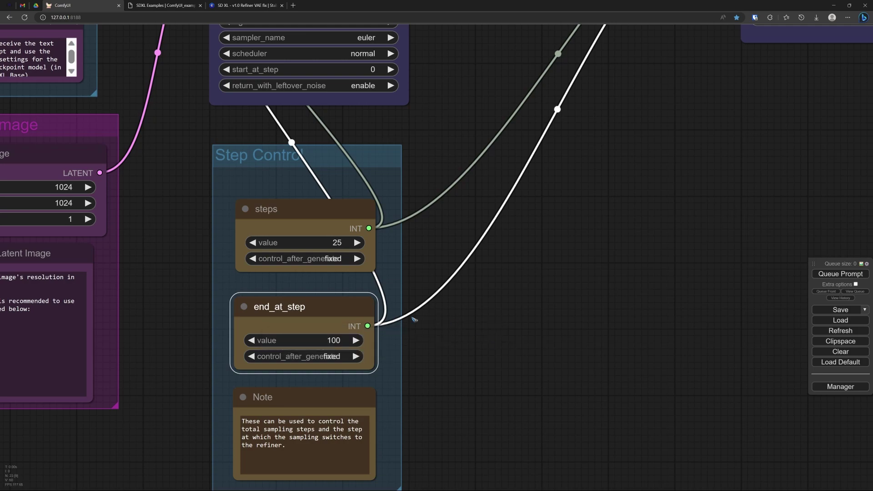
scroll(414, 320, down, 9)
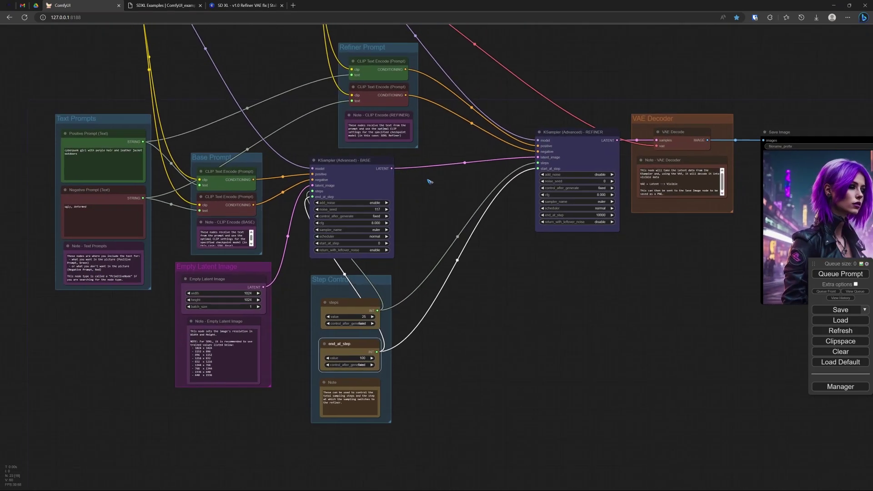
Shift the REFINER KSampler node left and link BASE LATENT toward its latent_image input.
drag(429, 181, 314, 258)
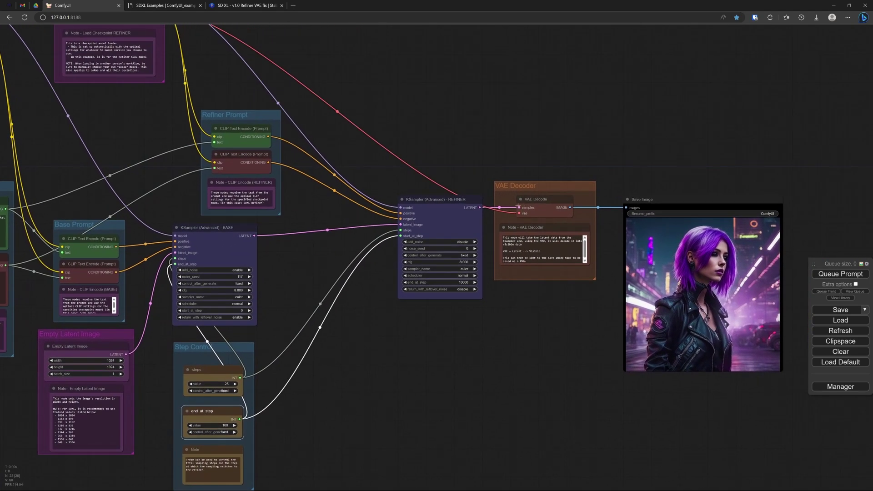
drag(449, 200, 404, 209)
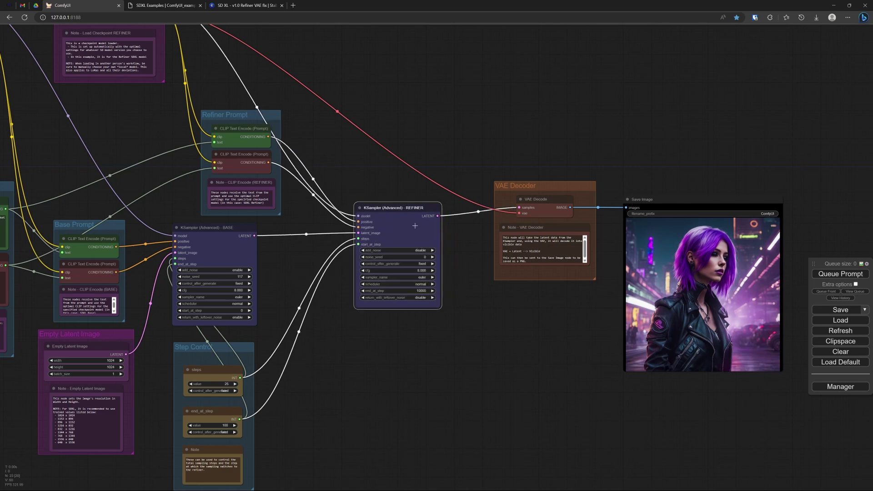
drag(254, 235, 358, 233)
Queue the workflow to render a base-only image with end_at_step at 100.
click(839, 274)
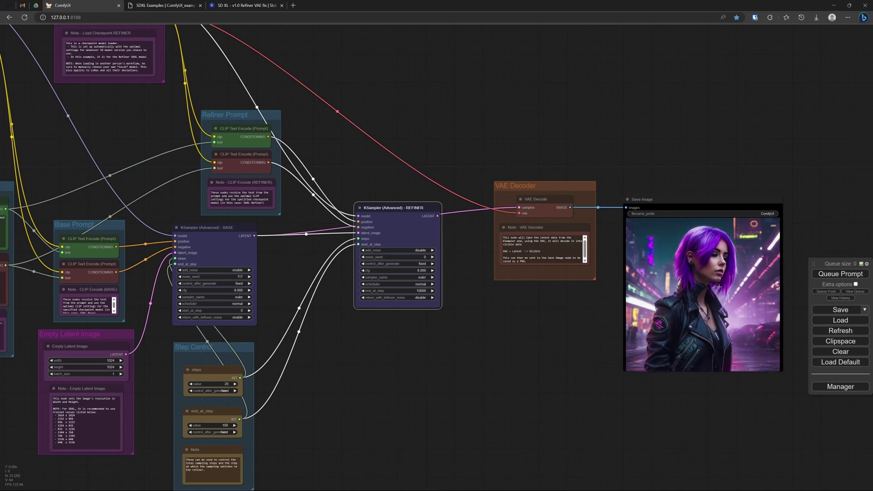
Switch to File Explorer showing the D:\AI\ComfyUI\output folder with the generated images.
key(alt+Tab)
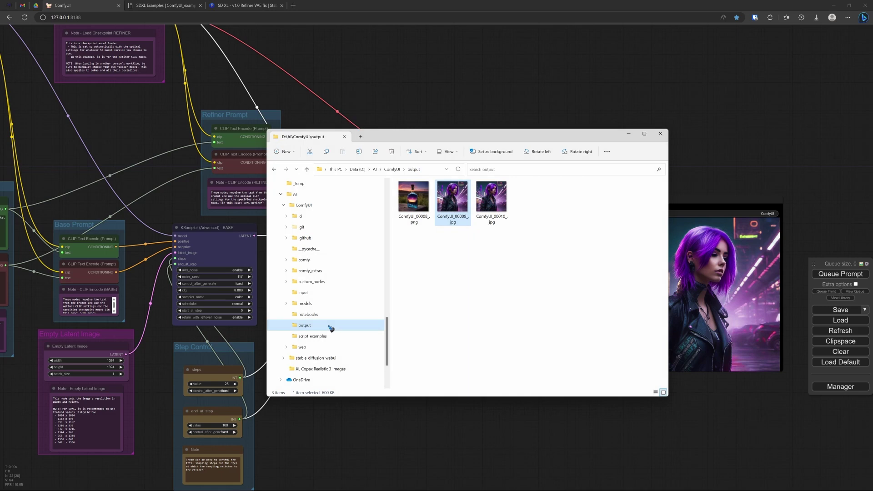